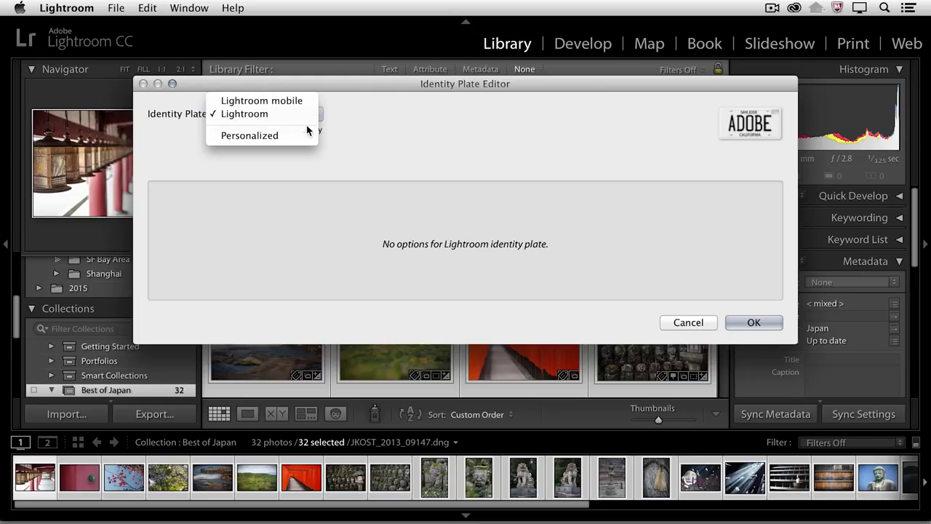
Step: Switch the identity plate to a personalized styled text plate reading "photography by" followed by the photographer's name
click(303, 136)
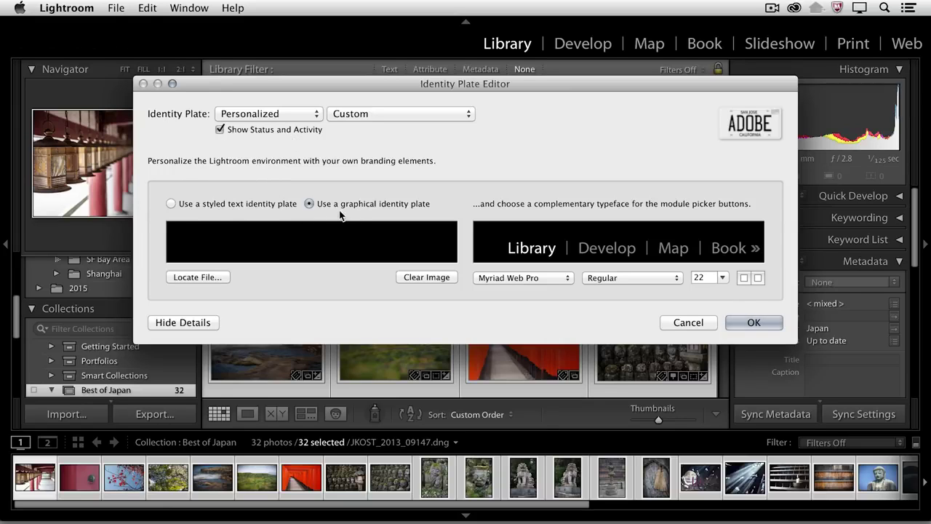
click(172, 203)
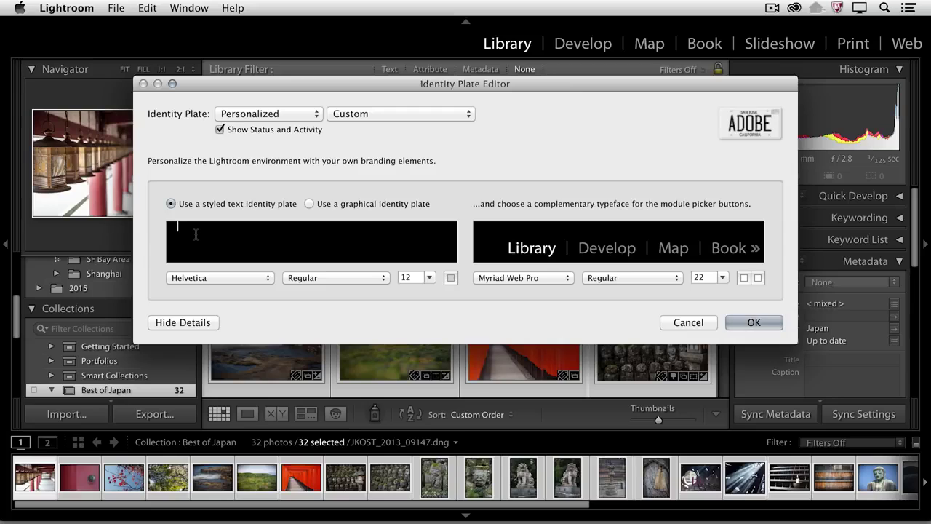
text(photography by julieanne kost)
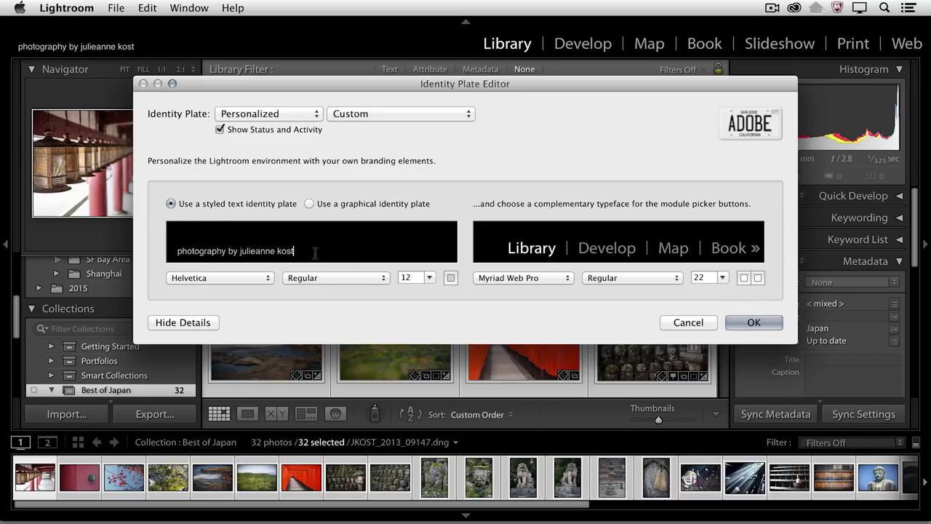
Step: Format the photographer's name in the identity plate text at size 24 in red
drag(294, 250, 239, 251)
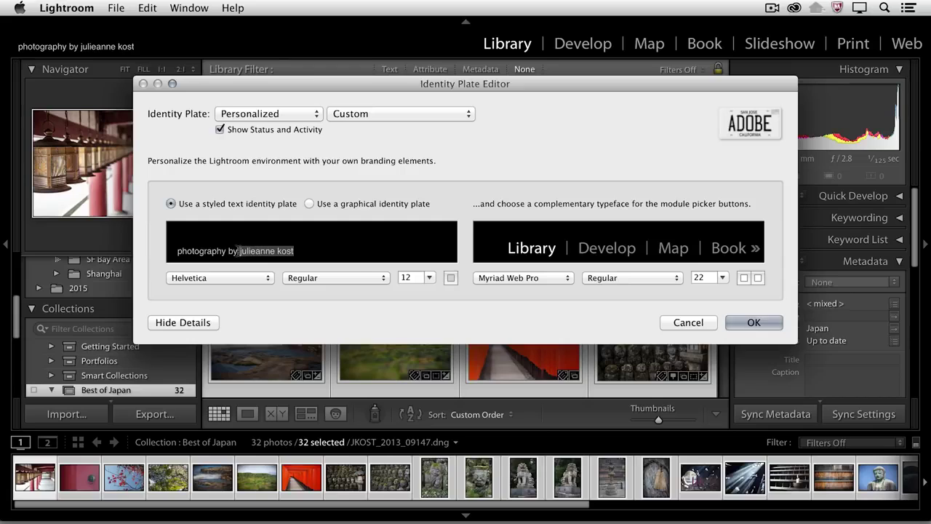
click(430, 278)
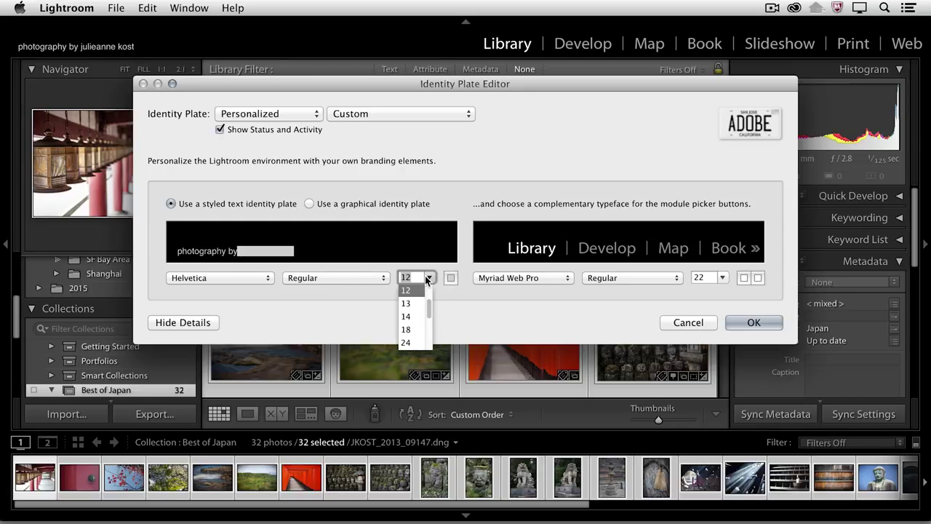
click(412, 319)
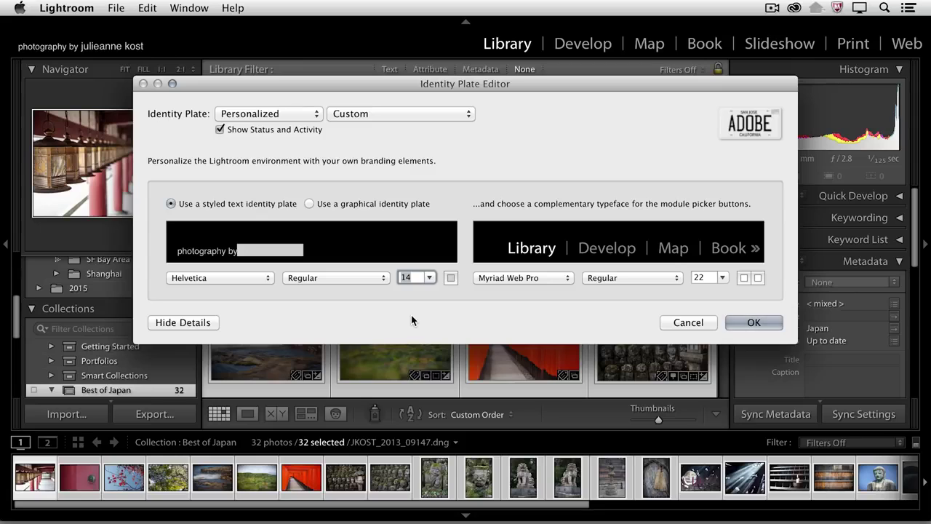
click(429, 278)
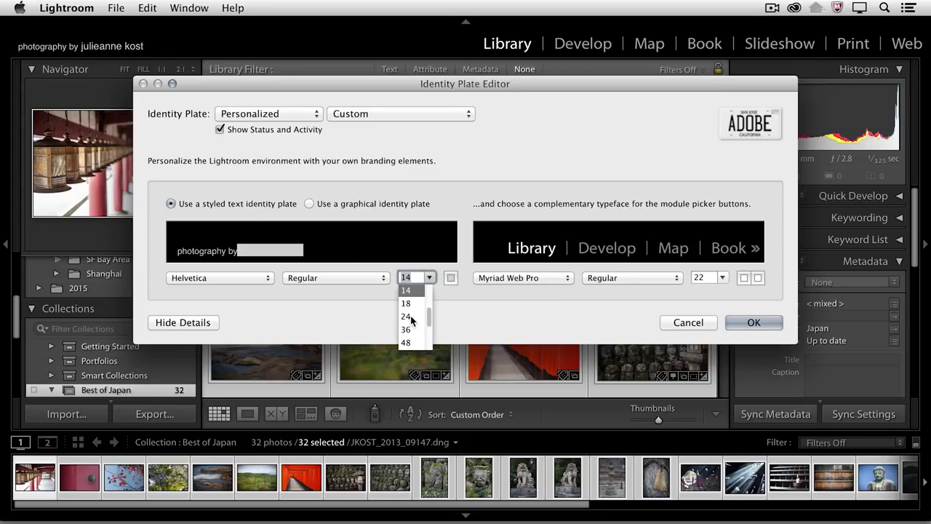
click(411, 315)
click(450, 278)
click(293, 306)
drag(293, 306, 320, 307)
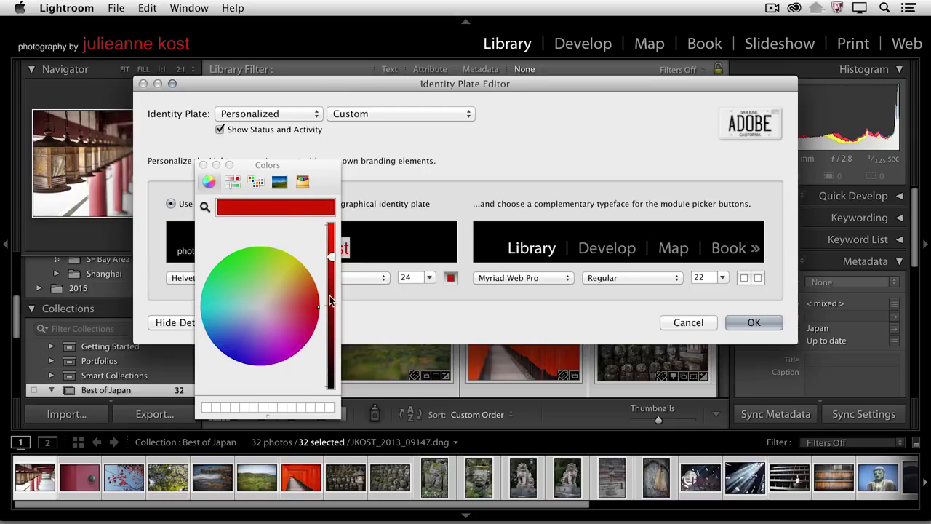
click(203, 166)
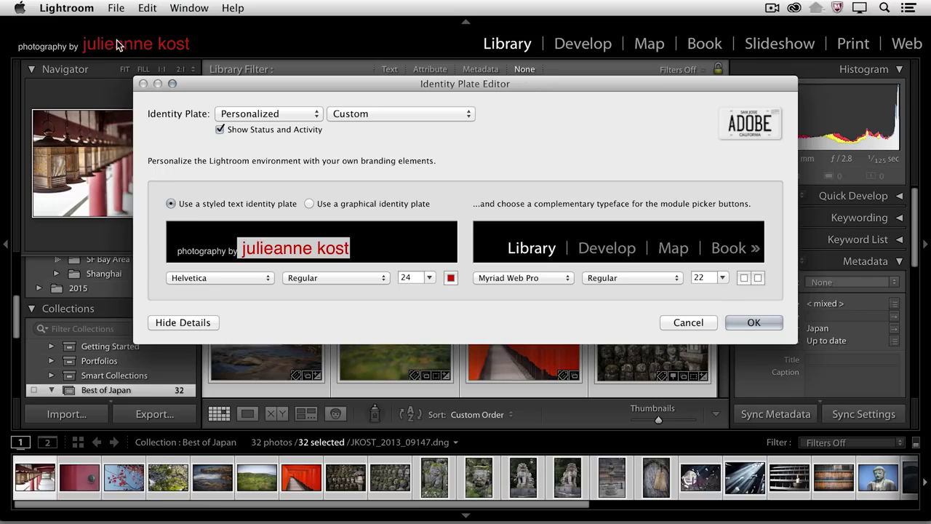
Step: Save the styled text identity plate as a preset named "PB" plus the photographer's short name
click(396, 113)
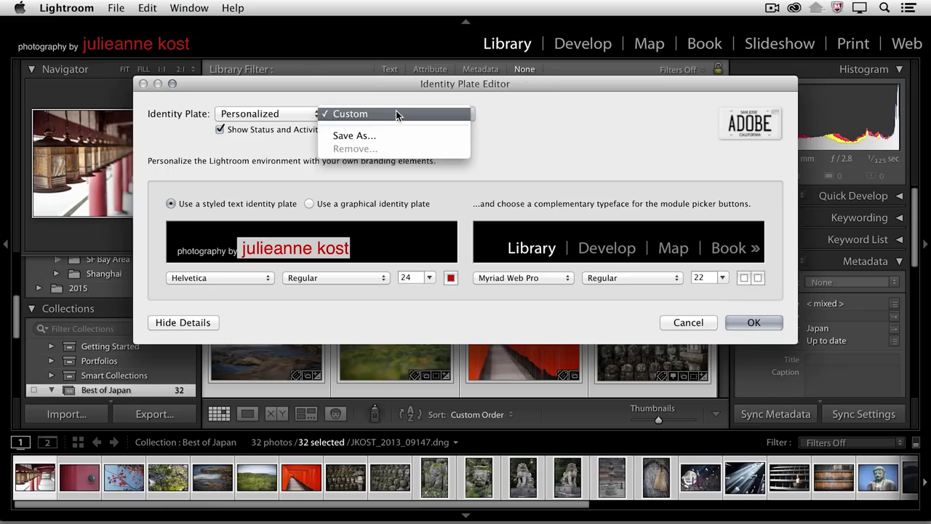
click(395, 136)
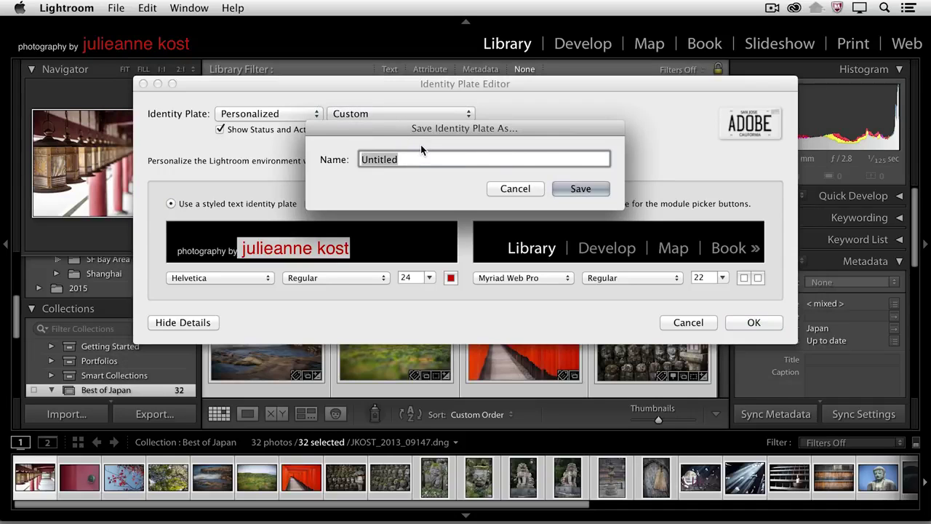
text(PB jkost)
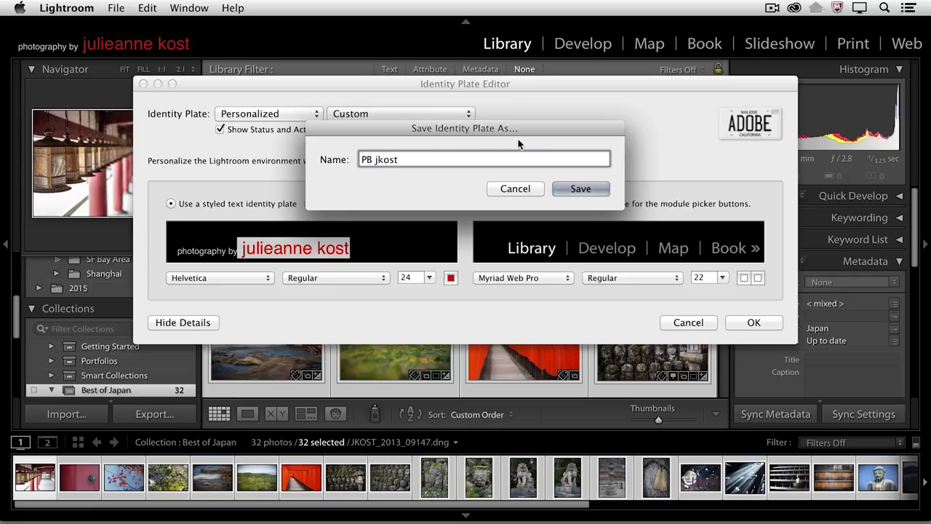
click(580, 189)
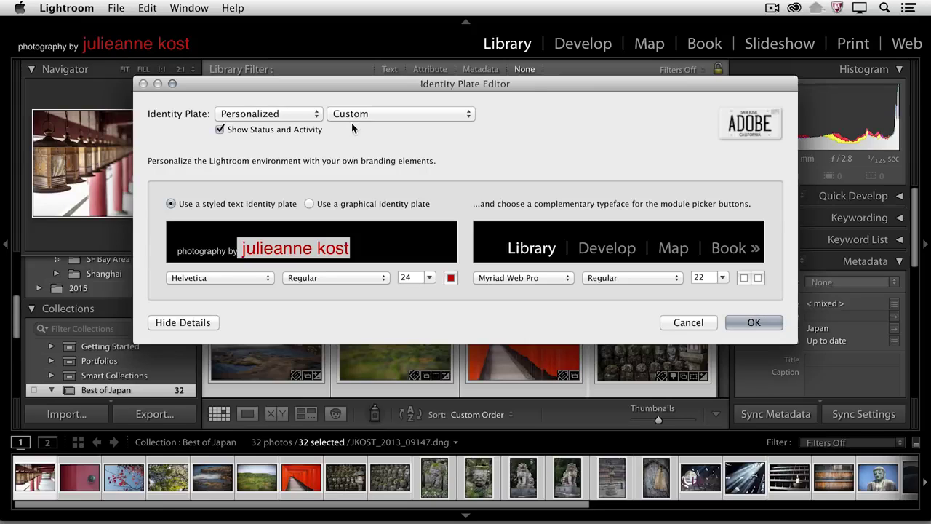
Step: Change to a graphical identity plate using LogoBlue.psd from the ImageVault folder
click(311, 205)
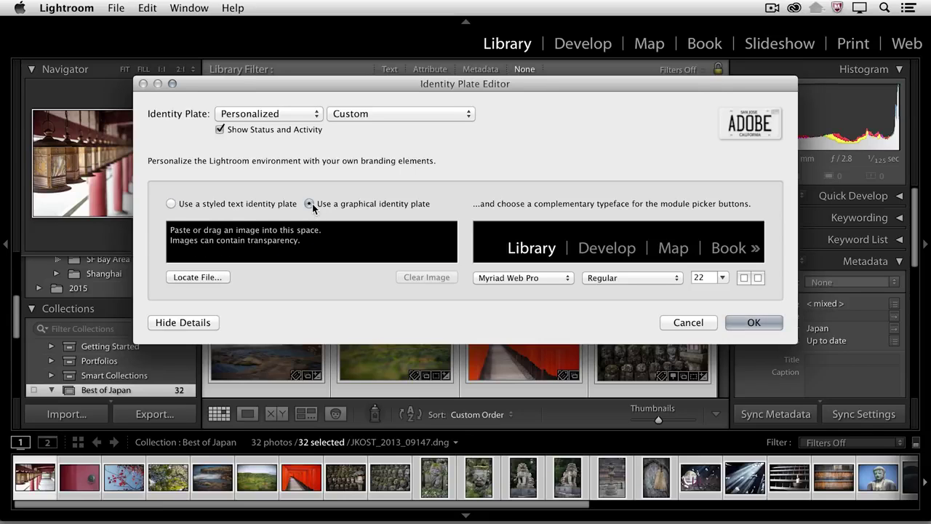
click(209, 278)
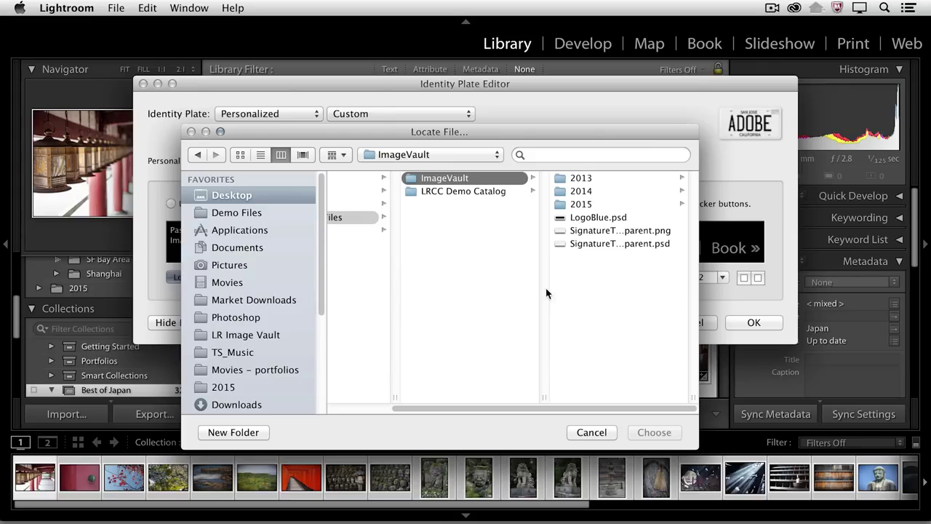
click(603, 217)
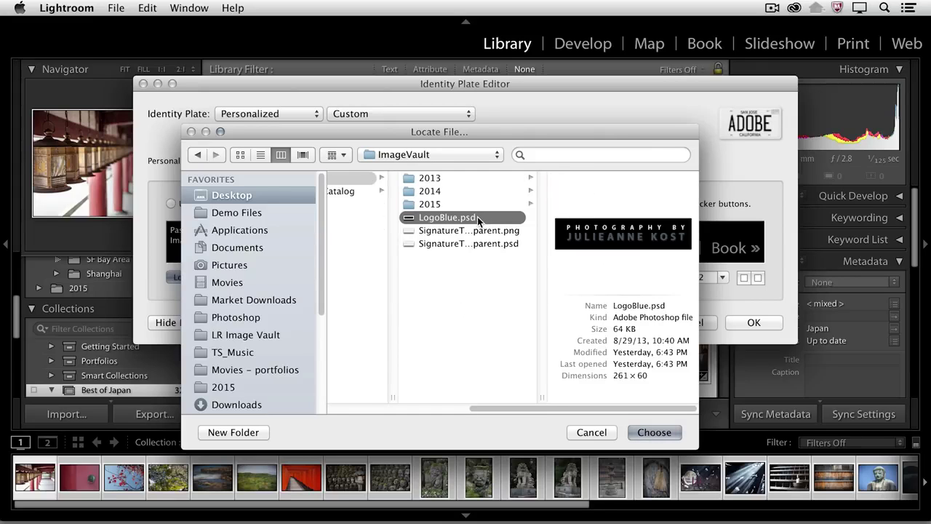
click(664, 433)
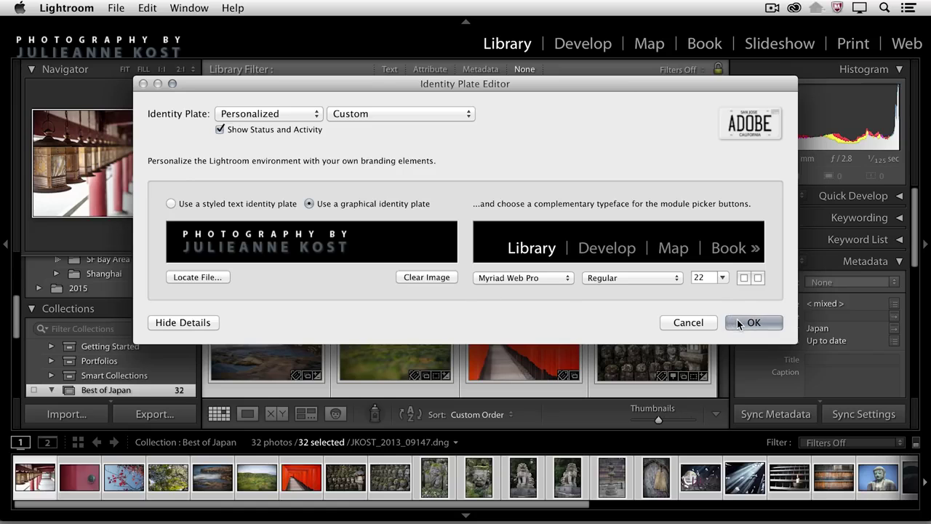
Step: Save the graphical identity plate as a preset named Logo
click(416, 116)
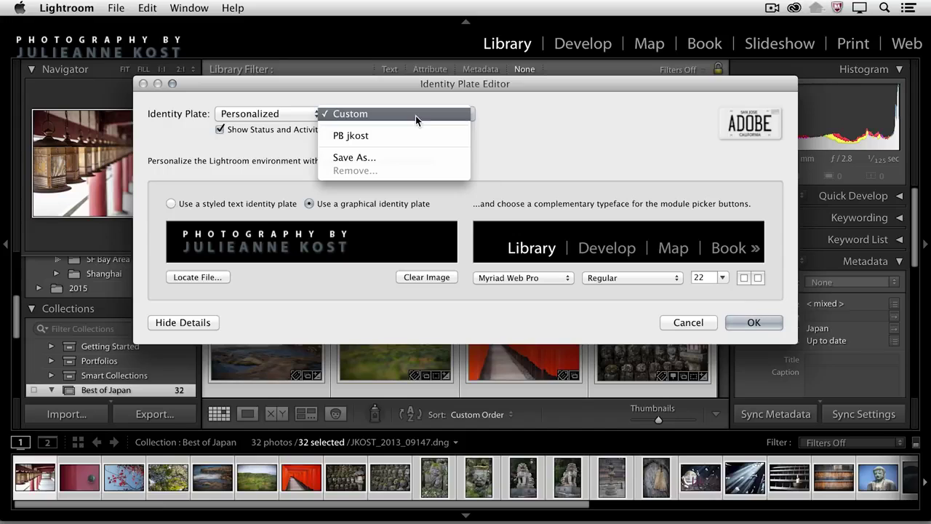
click(408, 157)
text(Logo)
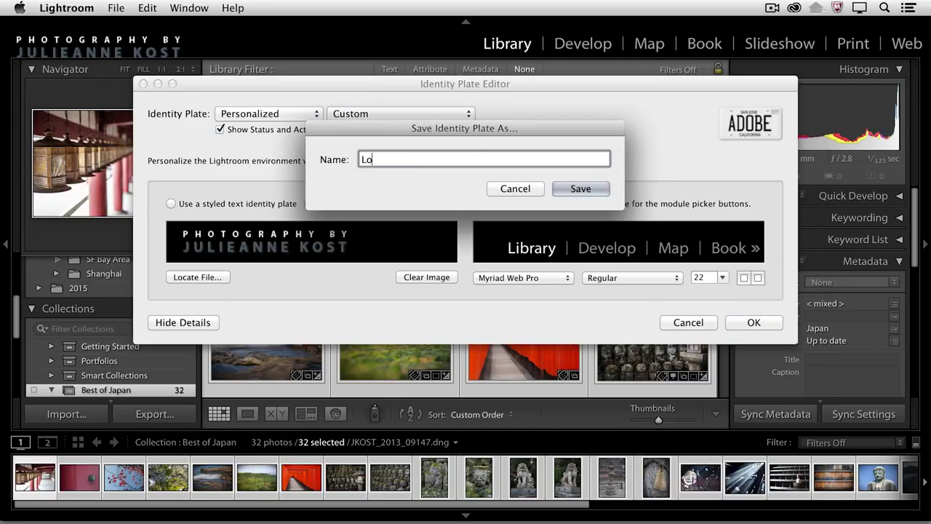
click(580, 188)
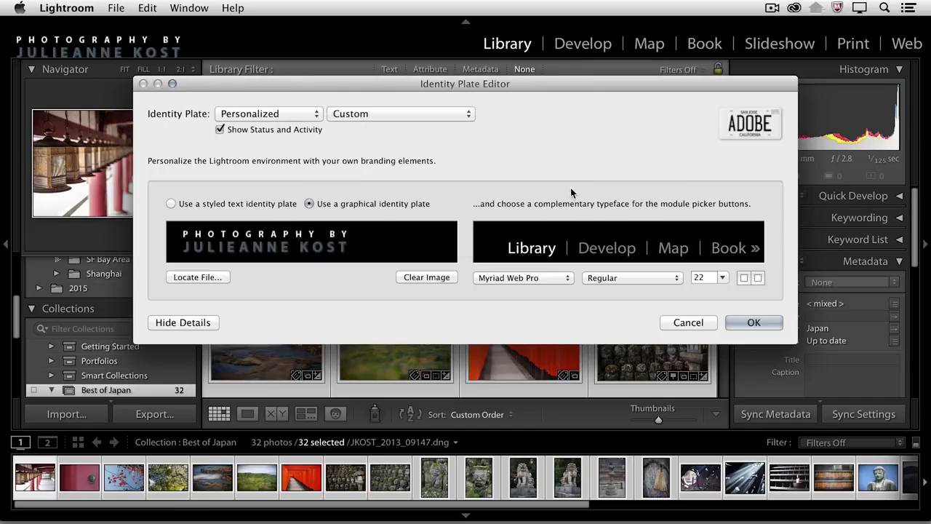
Step: Load the saved "PB" text identity plate preset and apply it to the workspace
click(393, 115)
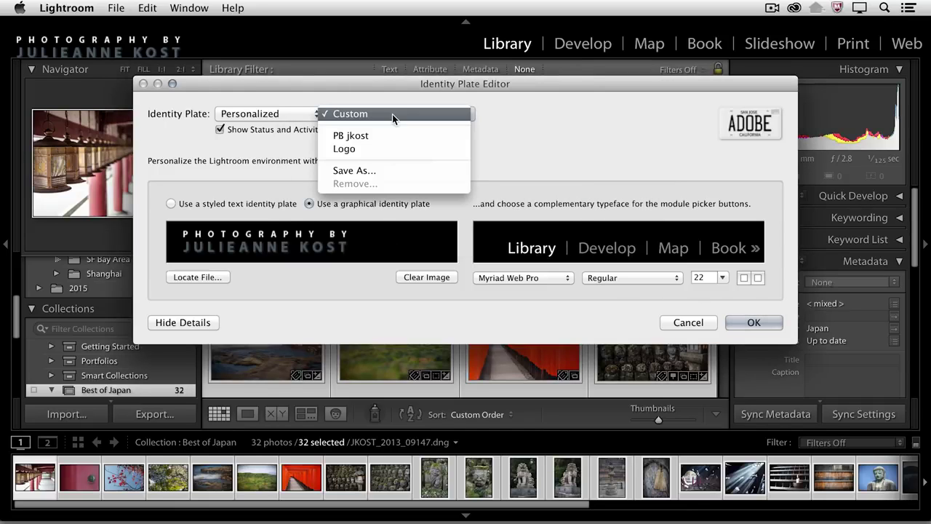
click(392, 135)
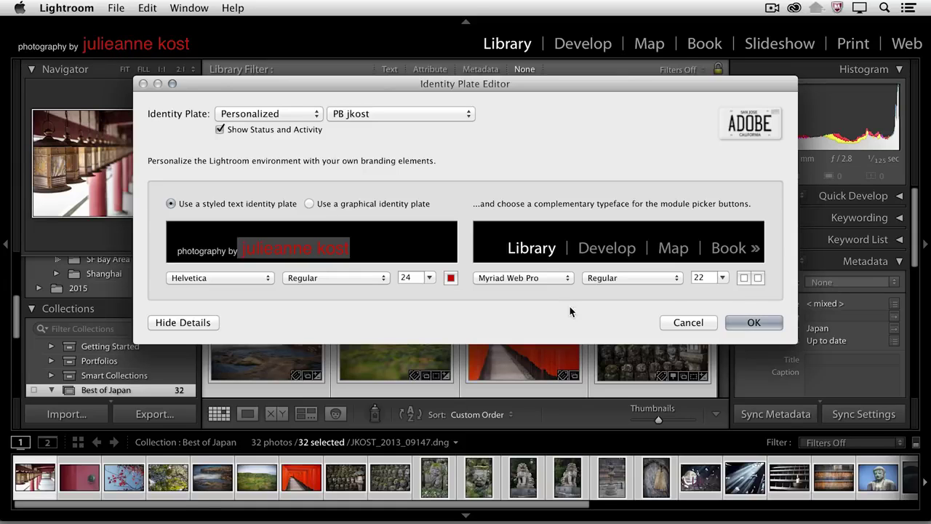
click(753, 322)
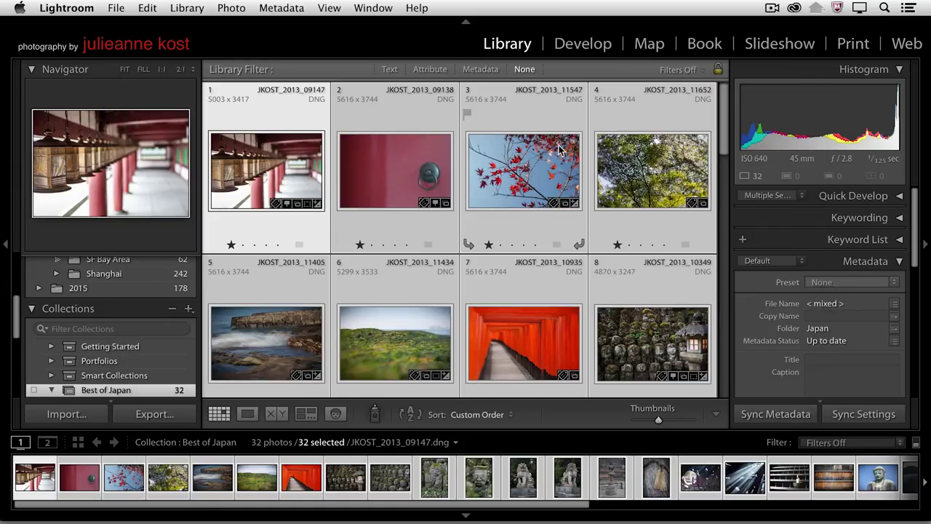
Step: In the Slideshow module, overlay the identity plate at 70% opacity and 44% scale across the photo's bottom edge
click(763, 49)
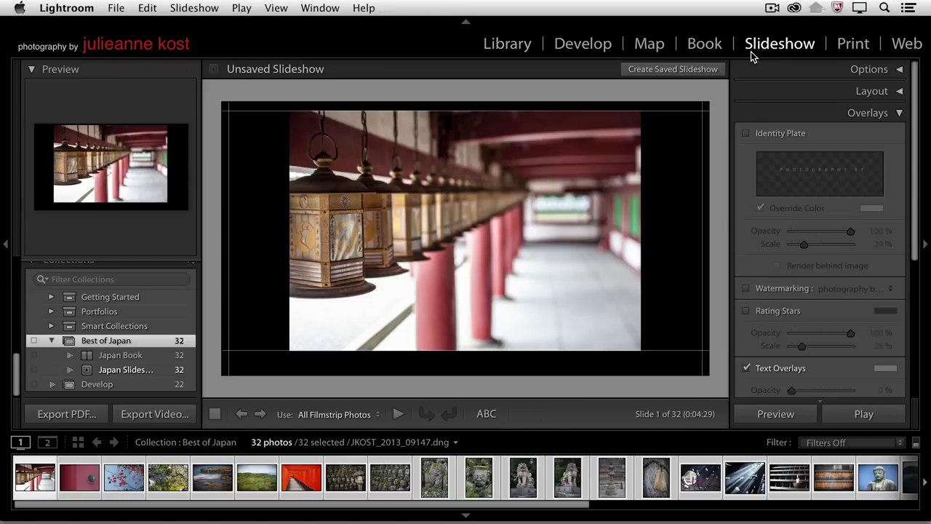
click(745, 134)
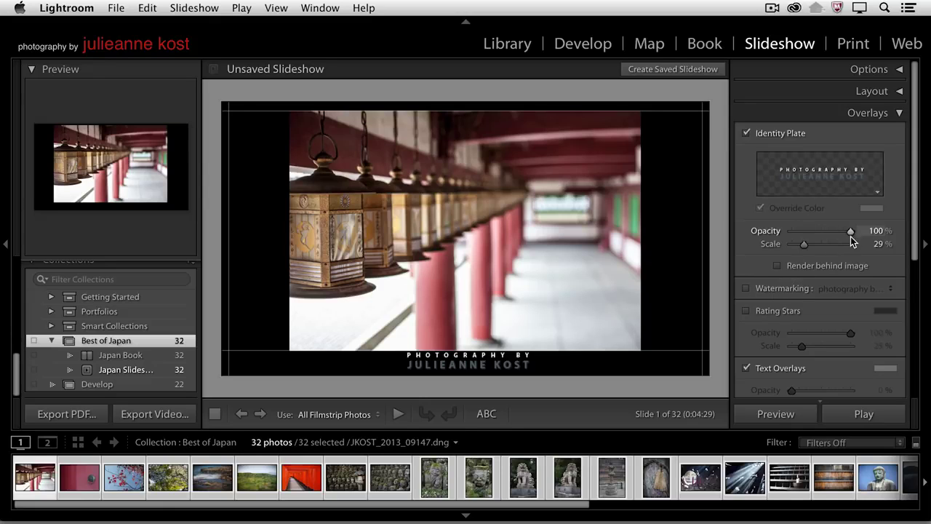
drag(850, 232, 833, 233)
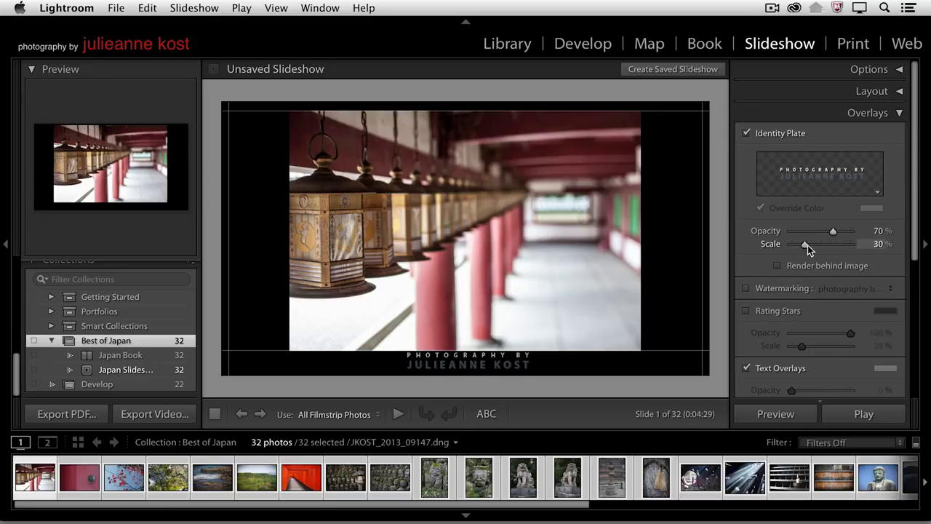
mouse_move(494, 357)
mouse_down()
mouse_move(393, 300)
mouse_move(382, 214)
mouse_move(553, 151)
mouse_move(611, 211)
mouse_move(470, 322)
mouse_move(483, 350)
mouse_move(499, 352)
mouse_up()
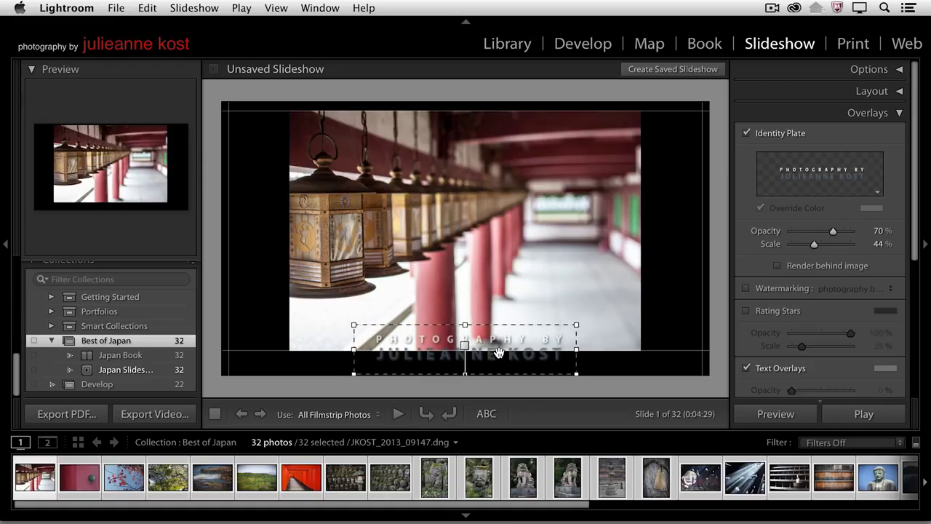
Step: In the Print module, add the "Japan, 2015" identity plate to the contact sheet page
click(852, 45)
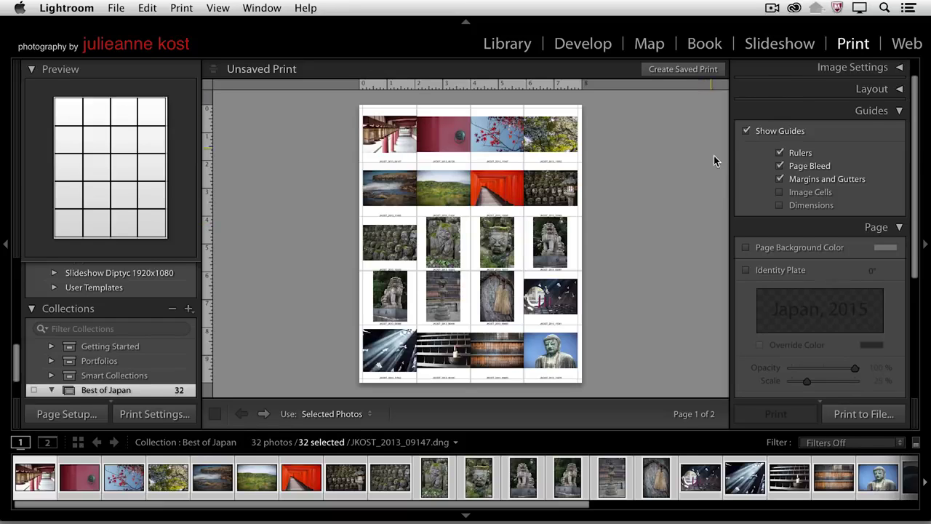
scroll(811, 204, down, 2)
scroll(812, 193, down, 1)
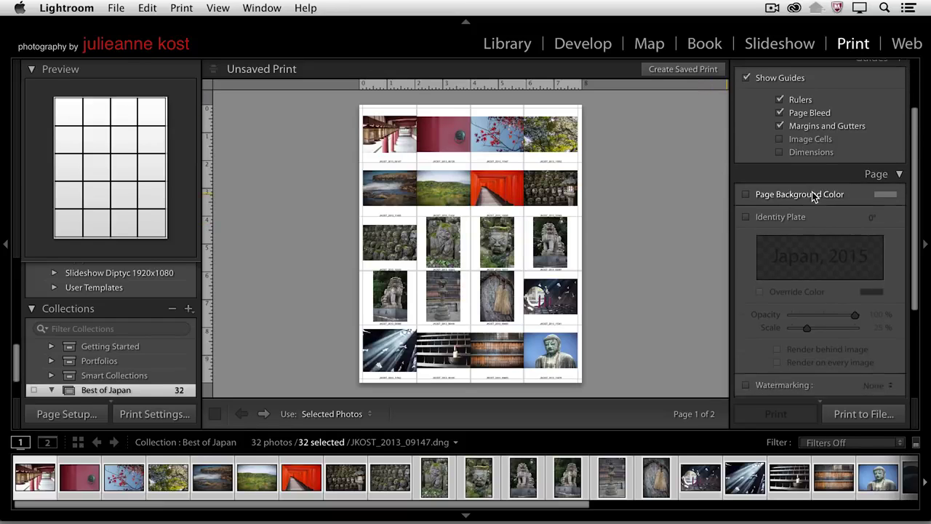
scroll(813, 194, down, 1)
click(745, 196)
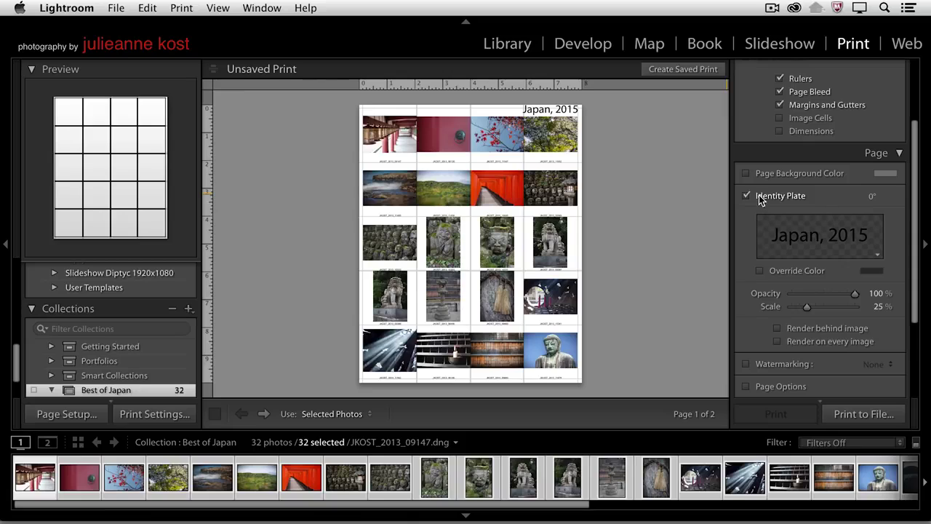
Step: Turn on watermarking for the printed photos with the Proof watermark
click(747, 363)
click(875, 362)
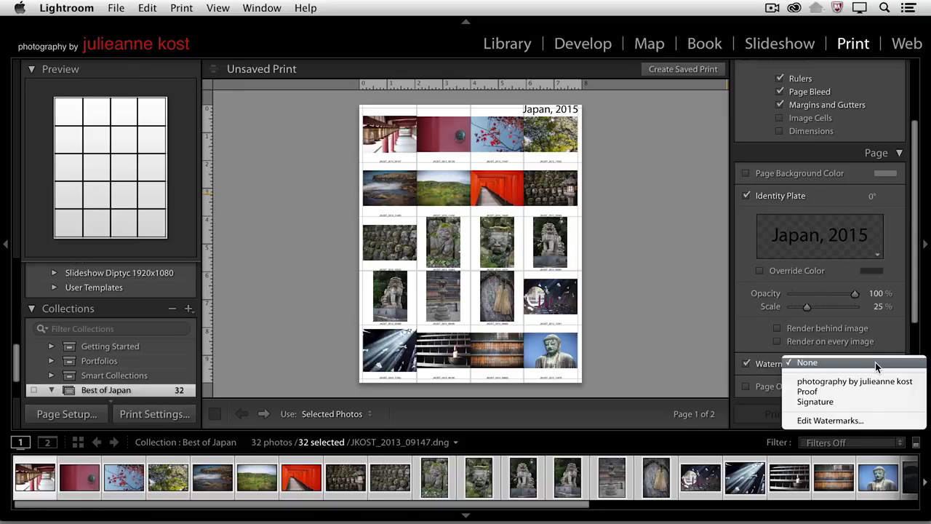
click(836, 391)
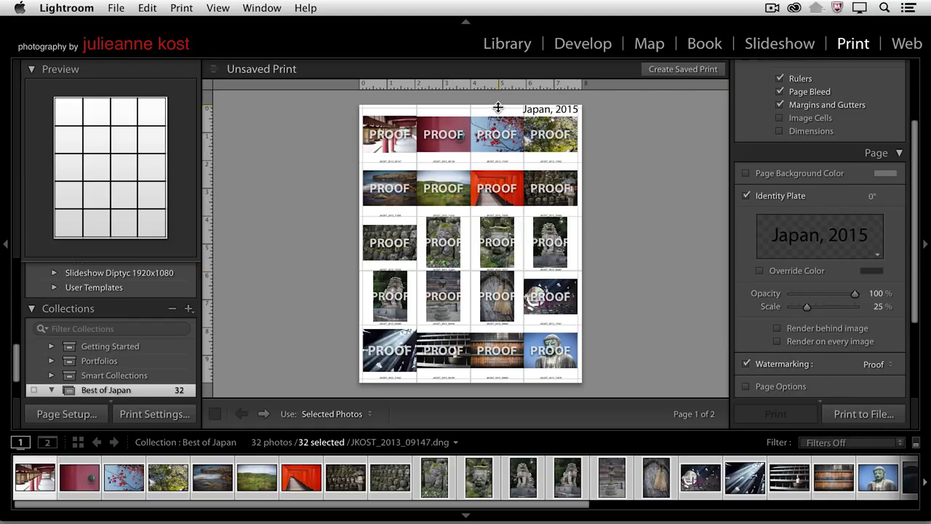
Step: Enlarge the print page's top margin to about 1 inch and move the identity plate to its centre
drag(498, 108, 497, 131)
drag(542, 111, 469, 120)
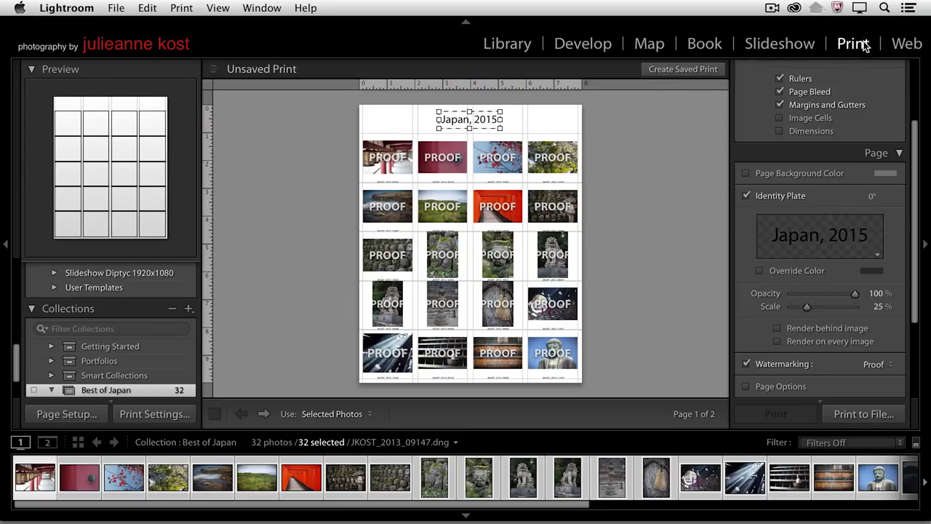
Step: In the Web module, clear the gallery's site title so only the identity plate heads the page
click(906, 44)
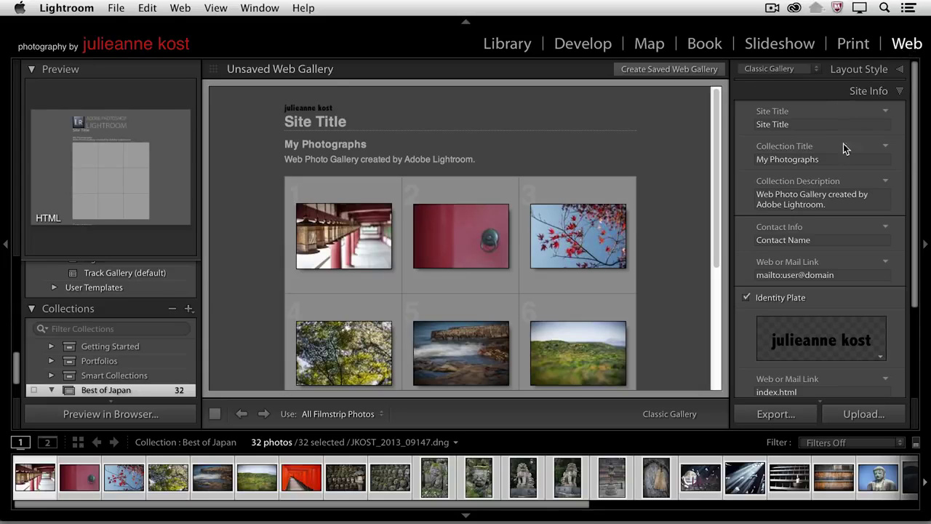
scroll(829, 294, down, 2)
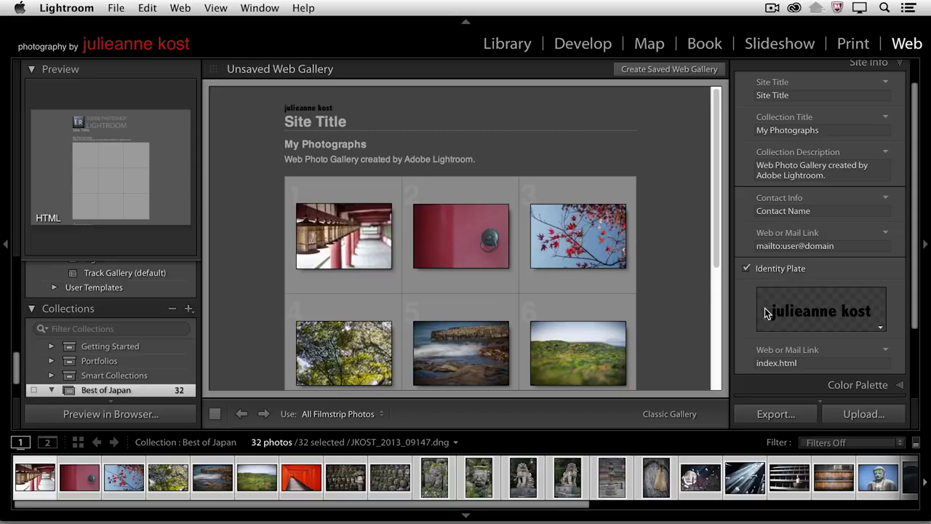
scroll(800, 299, up, 2)
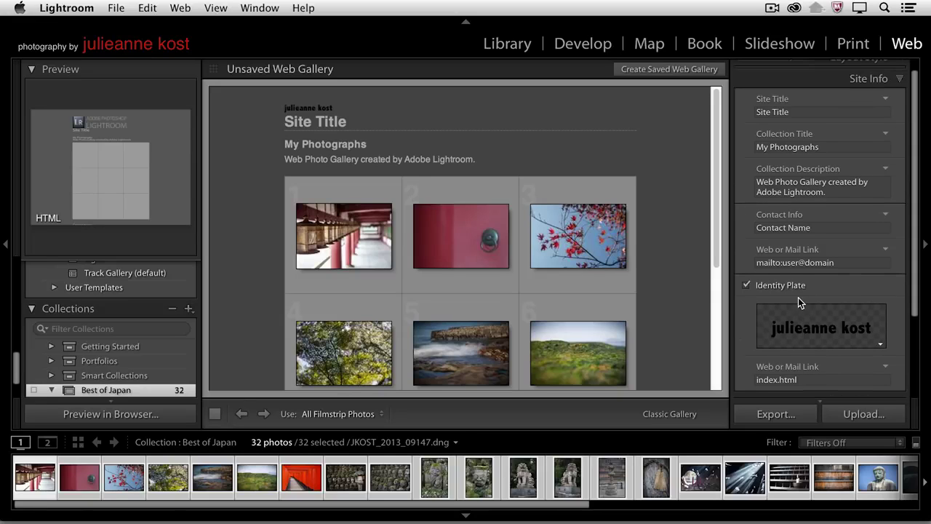
click(773, 121)
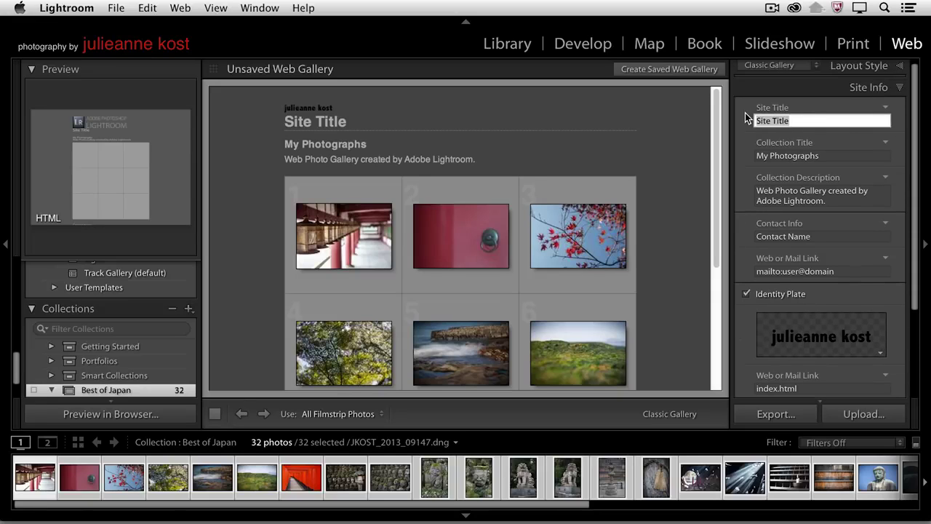
key(BackSpace)
key(Tab)
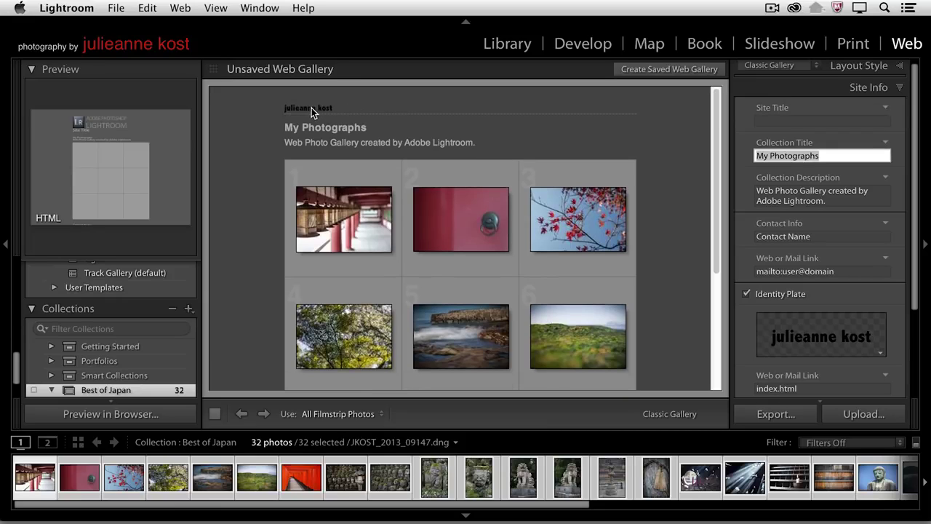